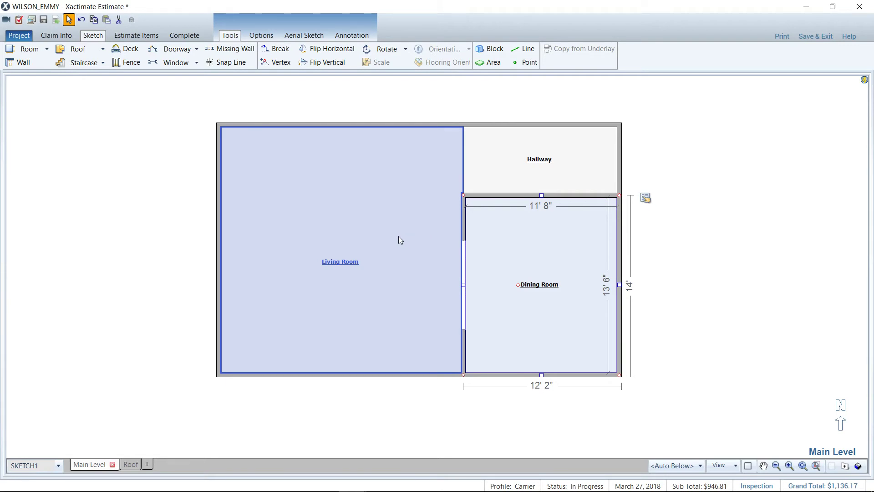
Step: Select the Dining Room's left wall, preview the rooms in 3D, and show the wall's properties popup
{"action": "left_click", "coordinate": [465, 239]}
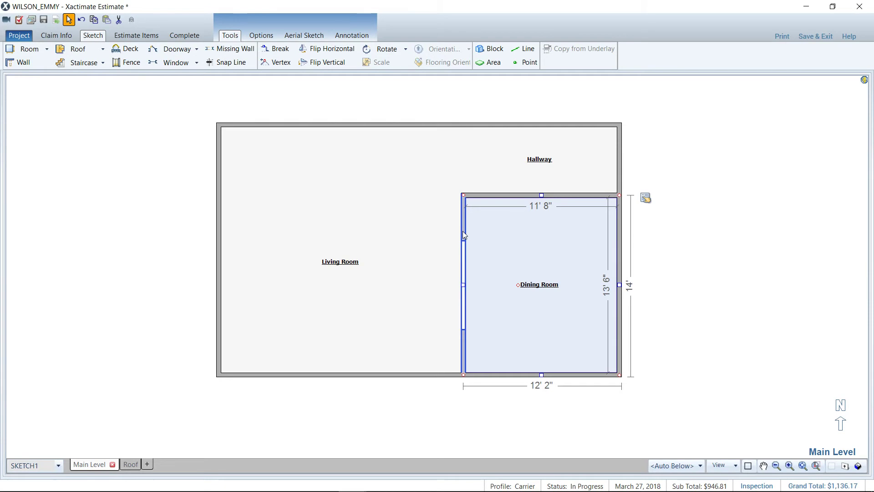
{"action": "left_click", "coordinate": [462, 231]}
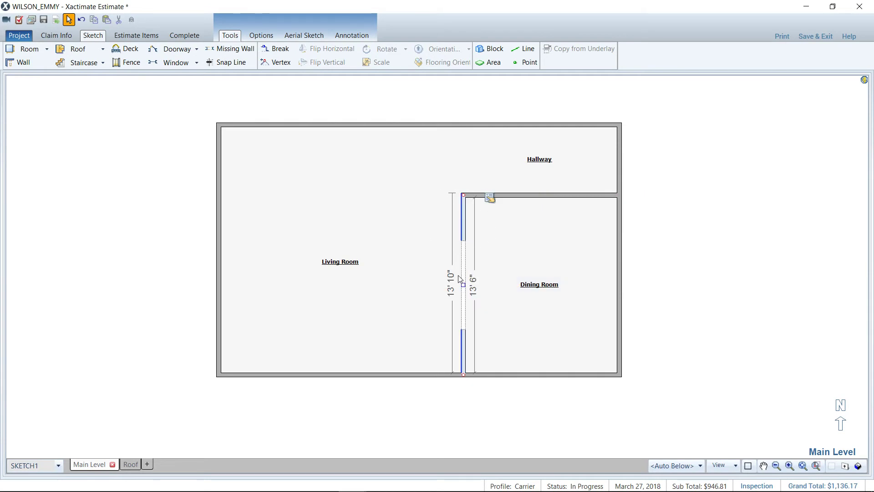
{"action": "left_click", "coordinate": [512, 265]}
{"action": "key", "text": "3"}
{"action": "left_click_drag", "start_coordinate": [513, 279], "coordinate": [531, 217]}
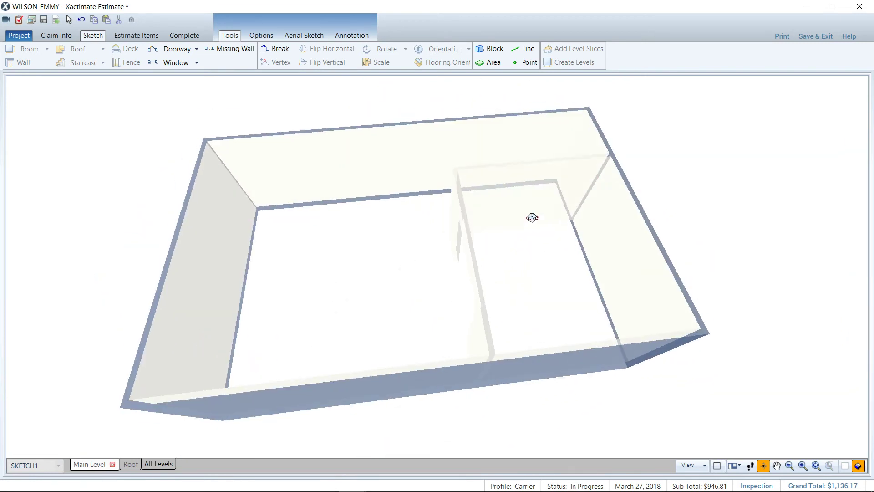
{"action": "key", "text": "2"}
{"action": "left_click", "coordinate": [463, 220]}
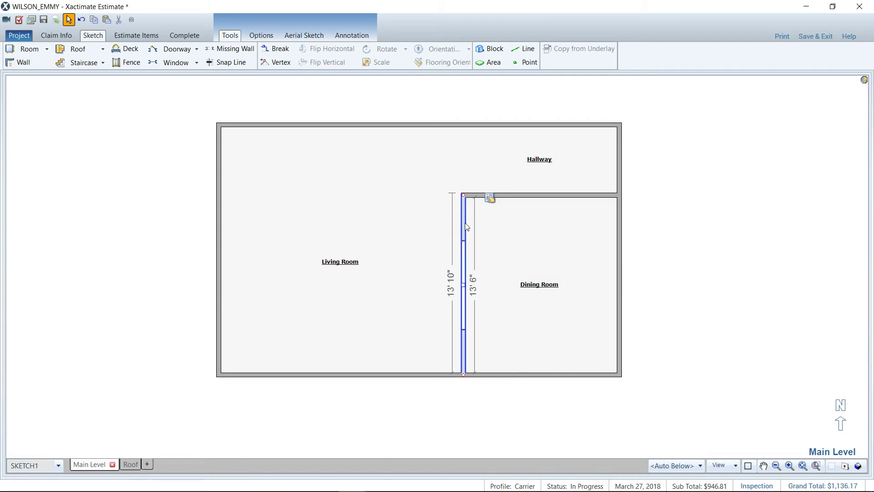
{"action": "left_click", "coordinate": [489, 198]}
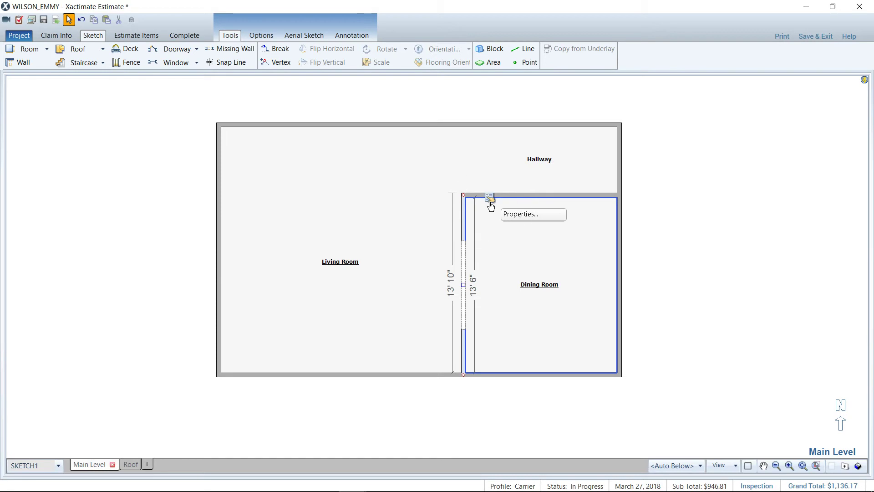
Step: In wall W6's properties, set Arced Wall to Yes and begin editing the Arc Distance field
{"action": "left_click", "coordinate": [489, 203]}
{"action": "left_click", "coordinate": [506, 238]}
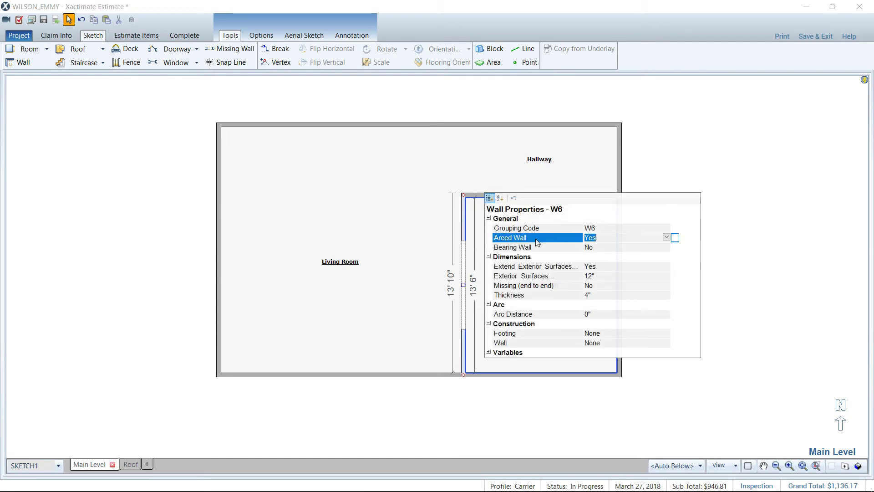
{"action": "left_click", "coordinate": [666, 237]}
{"action": "left_click", "coordinate": [628, 253]}
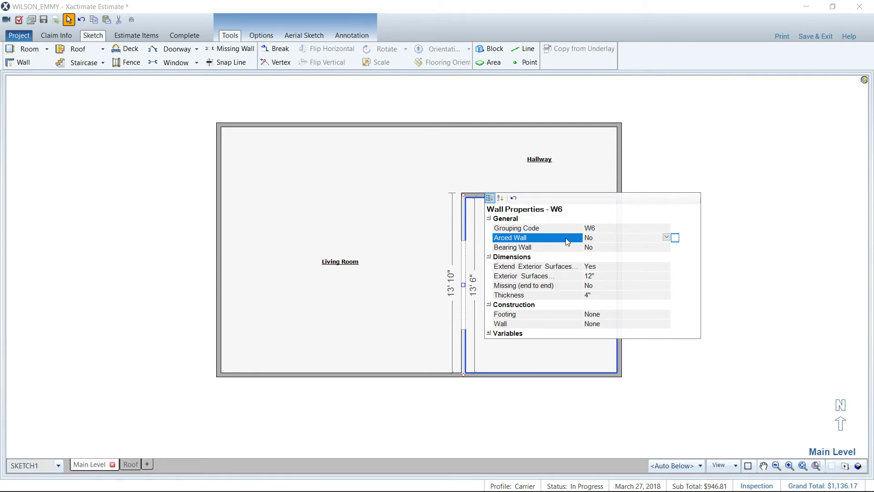
{"action": "left_click", "coordinate": [666, 237]}
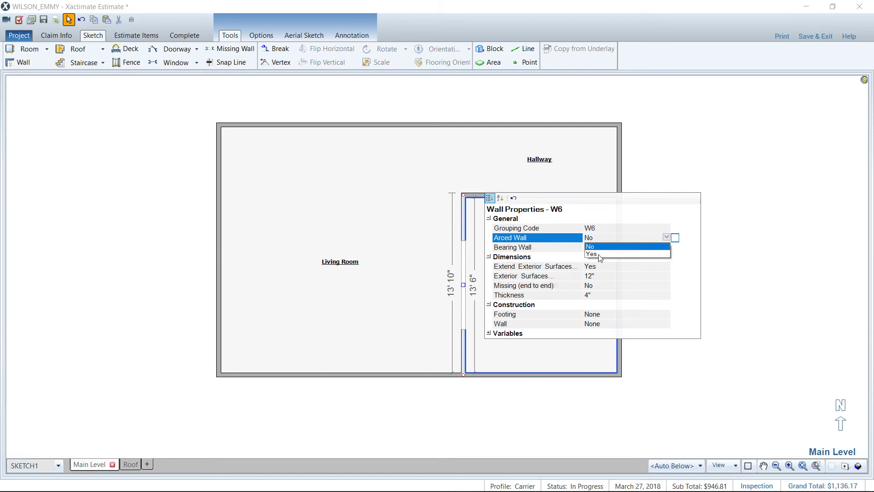
{"action": "left_click", "coordinate": [592, 254]}
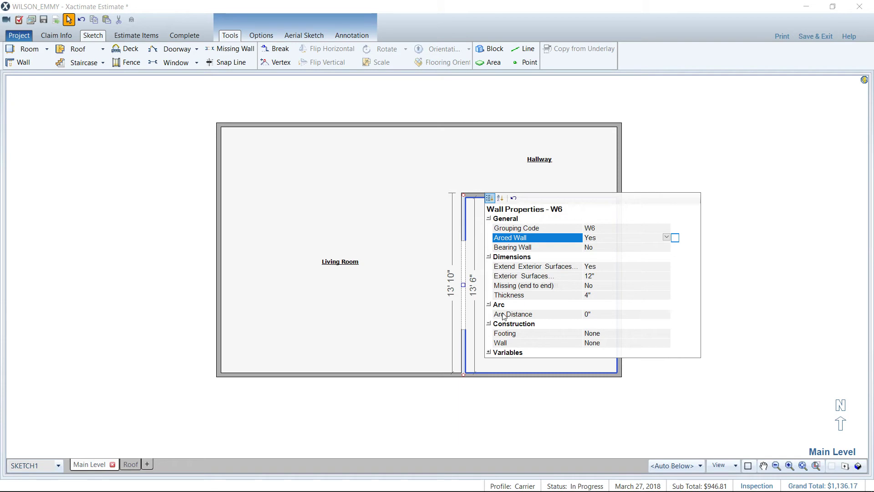
{"action": "left_click", "coordinate": [666, 237]}
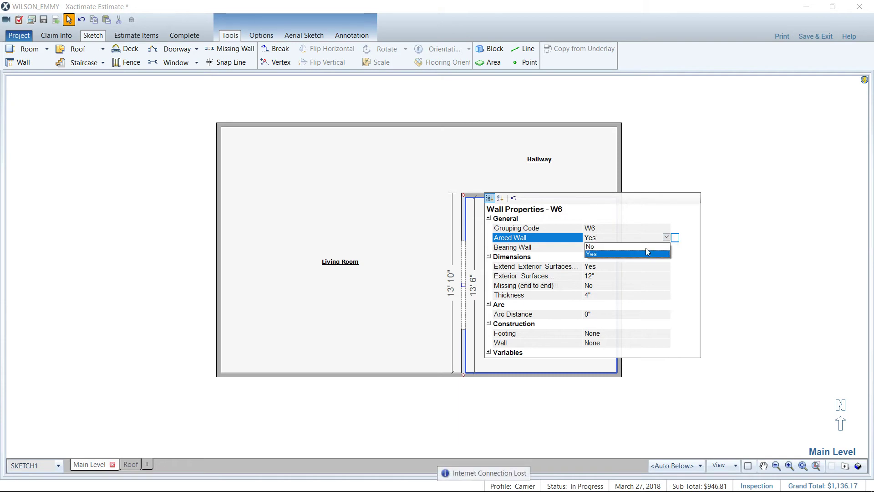
{"action": "left_click", "coordinate": [646, 246]}
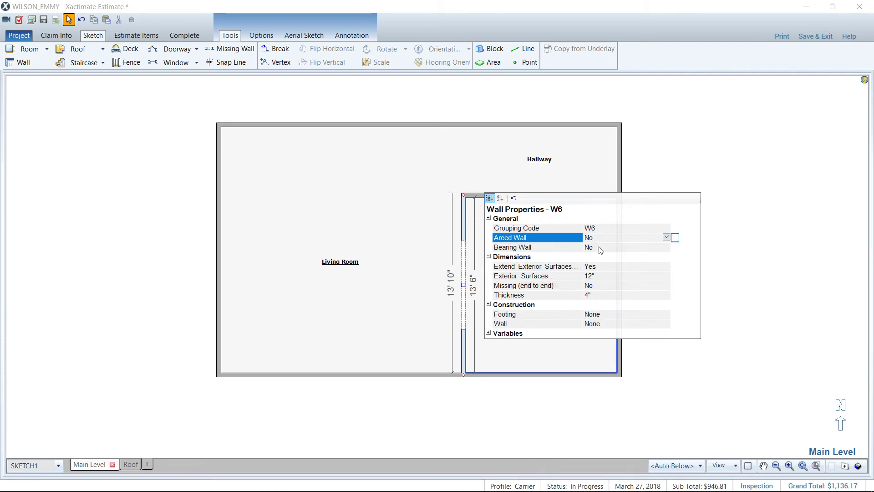
{"action": "left_click", "coordinate": [666, 237]}
{"action": "left_click", "coordinate": [633, 254]}
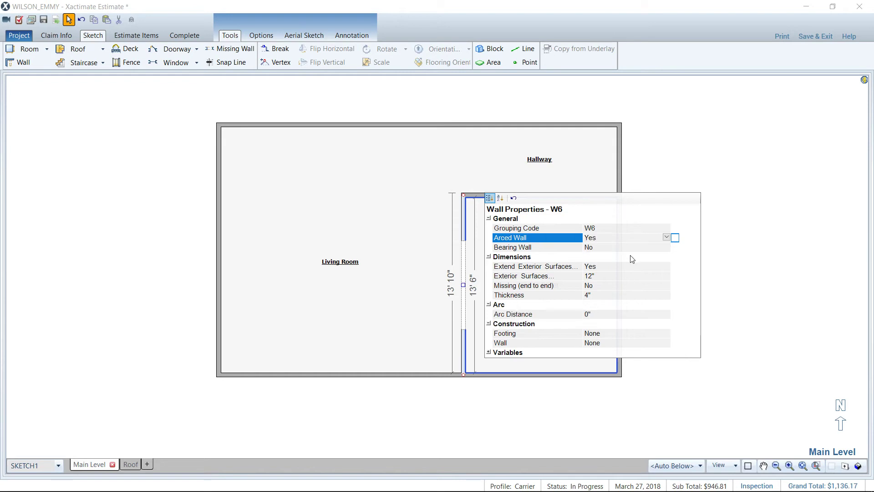
{"action": "left_click", "coordinate": [536, 315]}
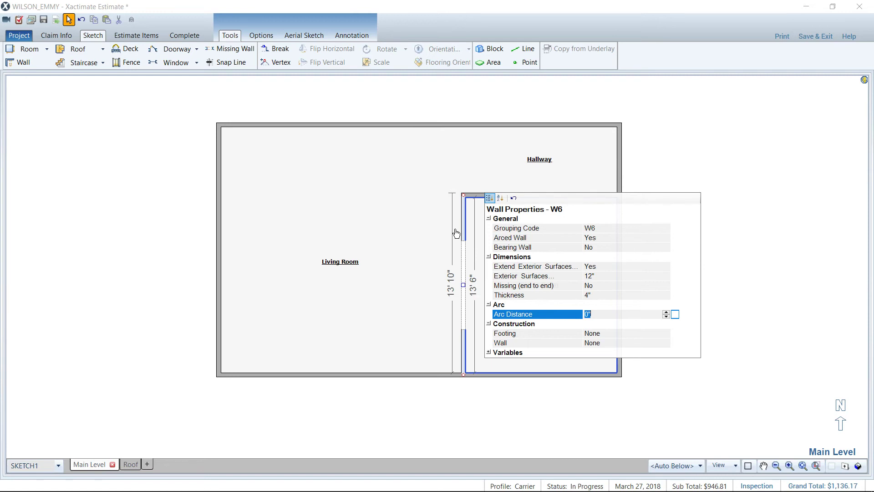
Step: Give wall W6 a 1' arc distance and select the curved dividing wall
{"action": "type", "text": "1'"}
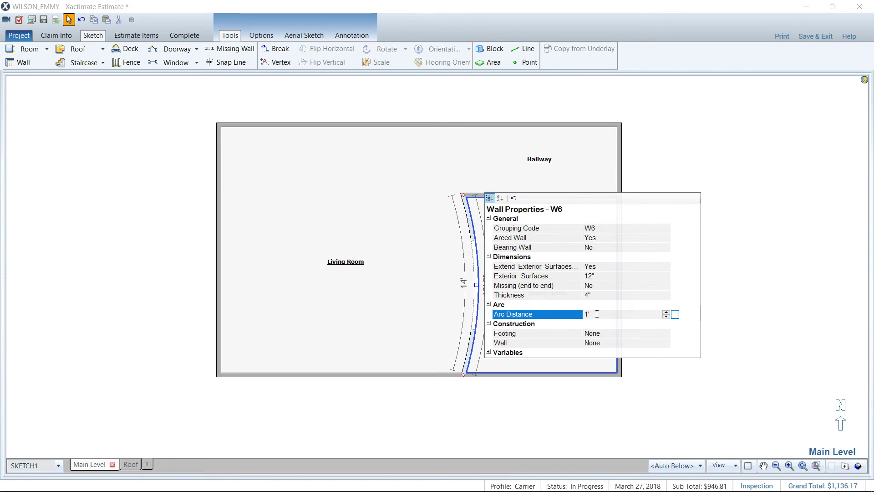
{"action": "left_click", "coordinate": [396, 290]}
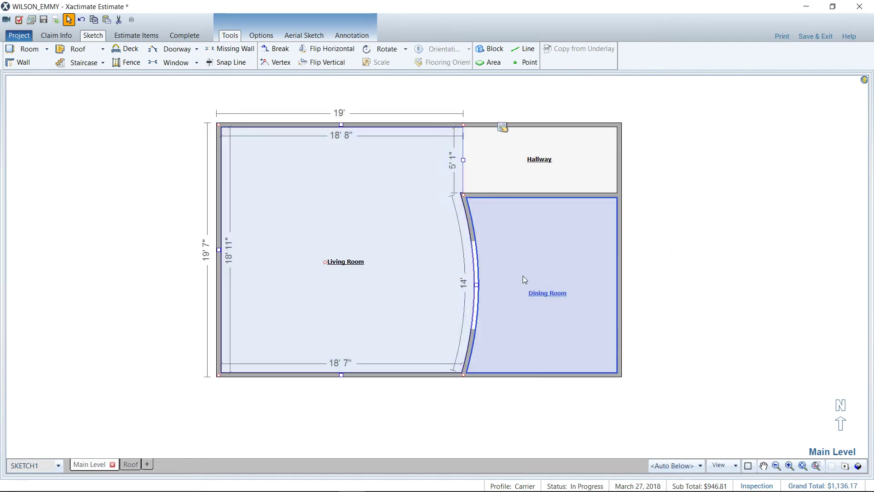
{"action": "left_click", "coordinate": [522, 276]}
{"action": "left_click", "coordinate": [475, 285]}
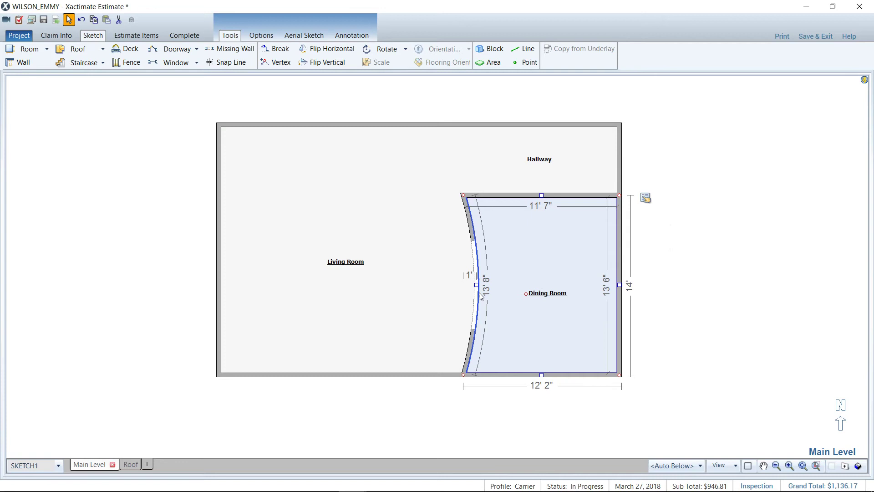
Step: Drag the curved wall into the Living Room until the arc reads 3' 5"
{"action": "scroll", "coordinate": [476, 285], "scroll_direction": "up", "scroll_amount": 3}
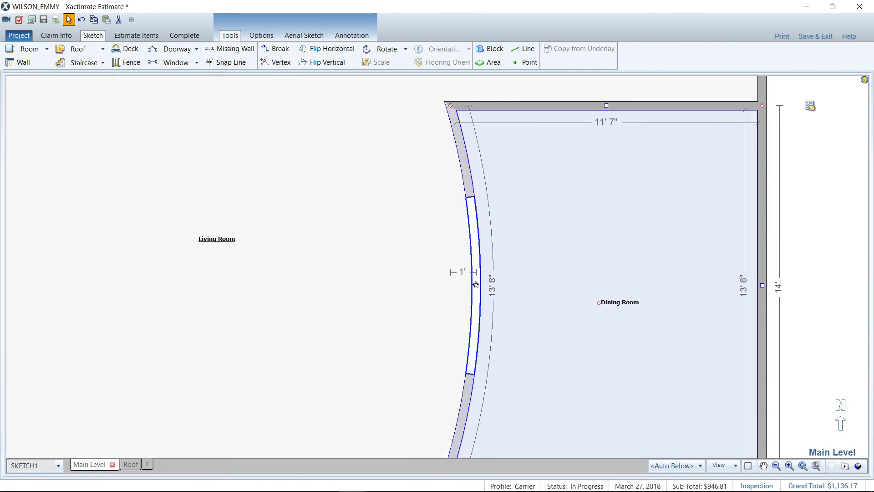
{"action": "left_click", "coordinate": [476, 285]}
{"action": "left_click_drag", "start_coordinate": [476, 286], "coordinate": [385, 286]}
{"action": "scroll", "coordinate": [423, 287], "scroll_direction": "down", "scroll_amount": 2}
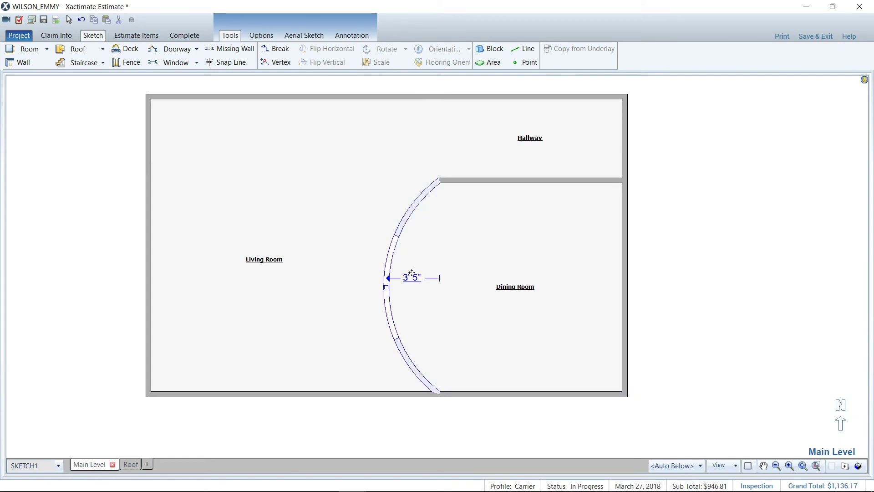
{"action": "left_click", "coordinate": [461, 315]}
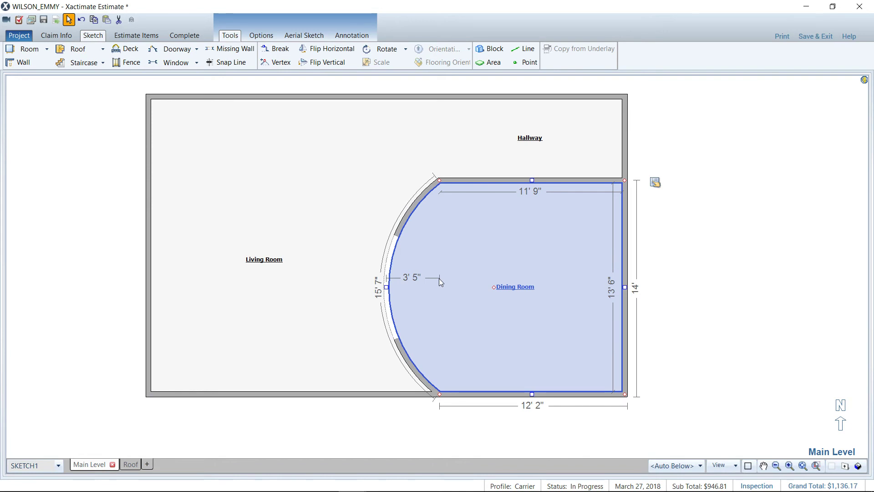
Step: Change the dividing wall's Arc Distance to 3' 6"
{"action": "left_click", "coordinate": [464, 182]}
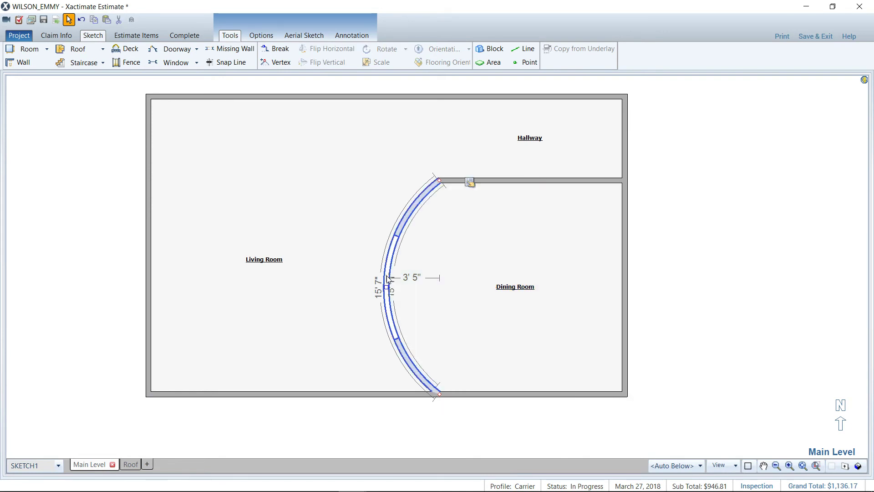
{"action": "mouse_move", "coordinate": [469, 182]}
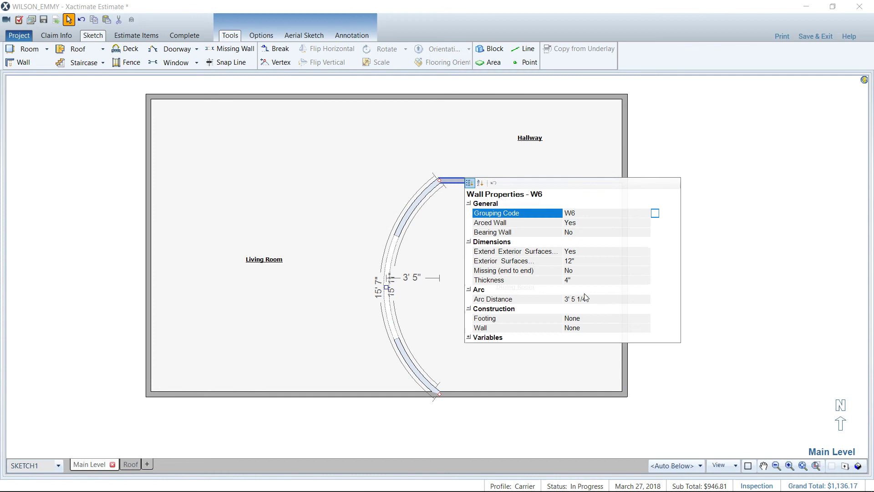
{"action": "left_click", "coordinate": [596, 299]}
{"action": "type", "text": "3"}
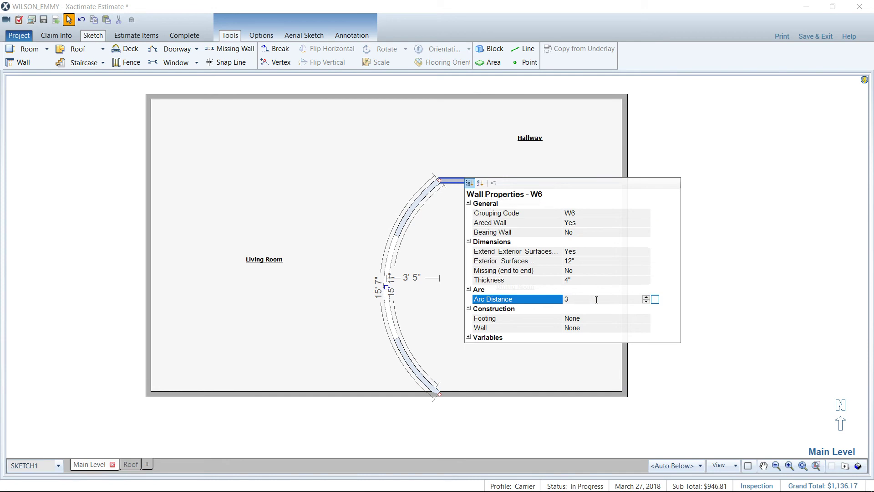
{"action": "type", "text": "' 6"}
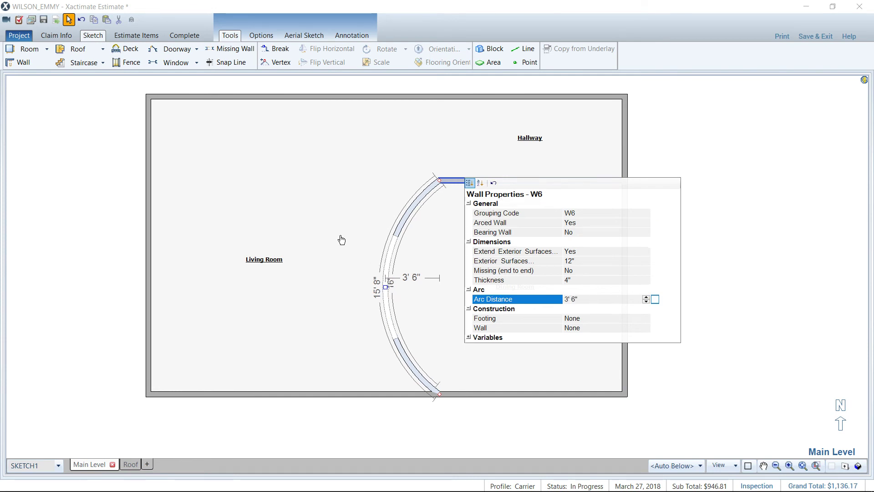
{"action": "left_click", "coordinate": [343, 237]}
{"action": "left_click", "coordinate": [475, 308]}
Step: Inspect the bowed wall in 3D, then return to the floor plan and undo the curve
{"action": "key", "text": "F4"}
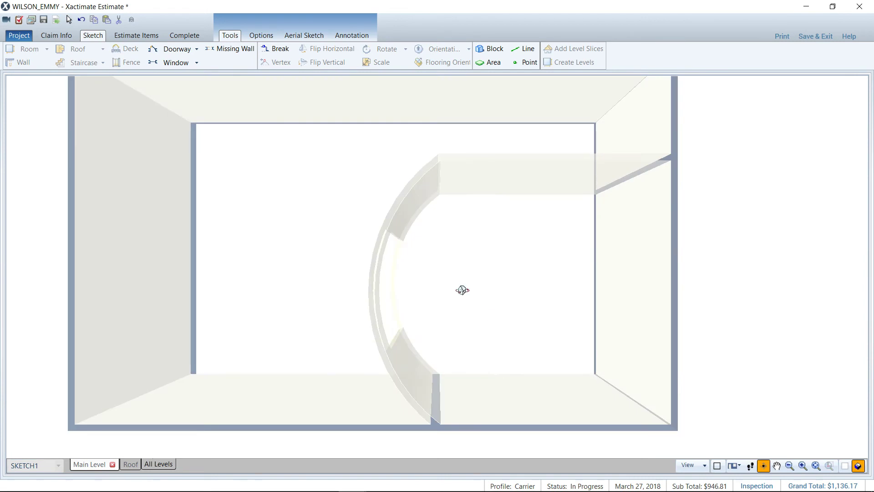
{"action": "left_click_drag", "start_coordinate": [462, 289], "coordinate": [412, 199]}
{"action": "scroll", "coordinate": [438, 222], "scroll_direction": "down", "scroll_amount": 6}
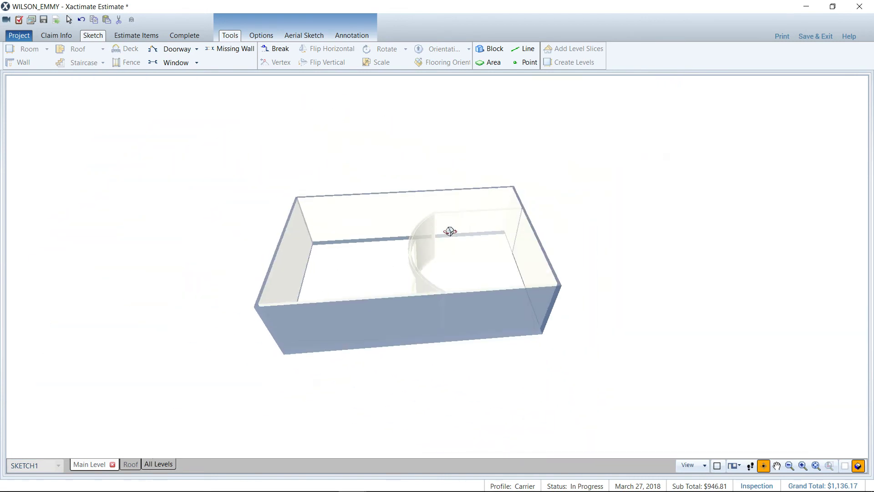
{"action": "left_click_drag", "start_coordinate": [490, 219], "coordinate": [371, 283]}
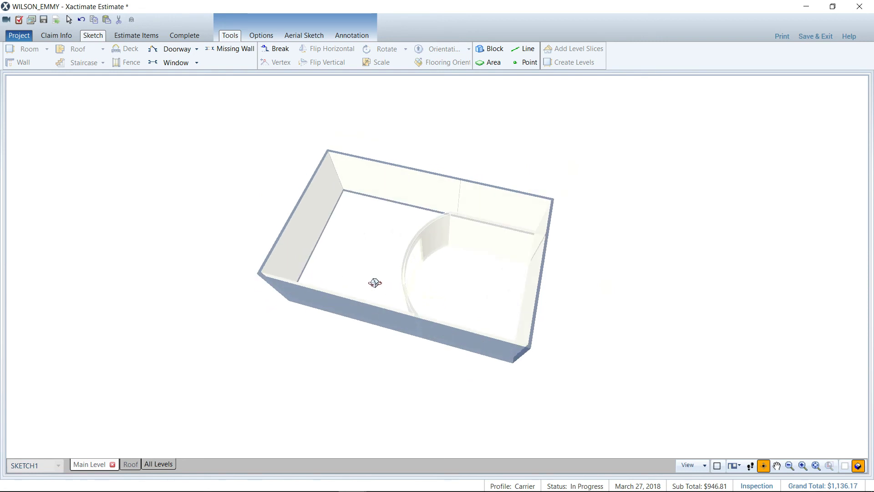
{"action": "key", "text": "Home"}
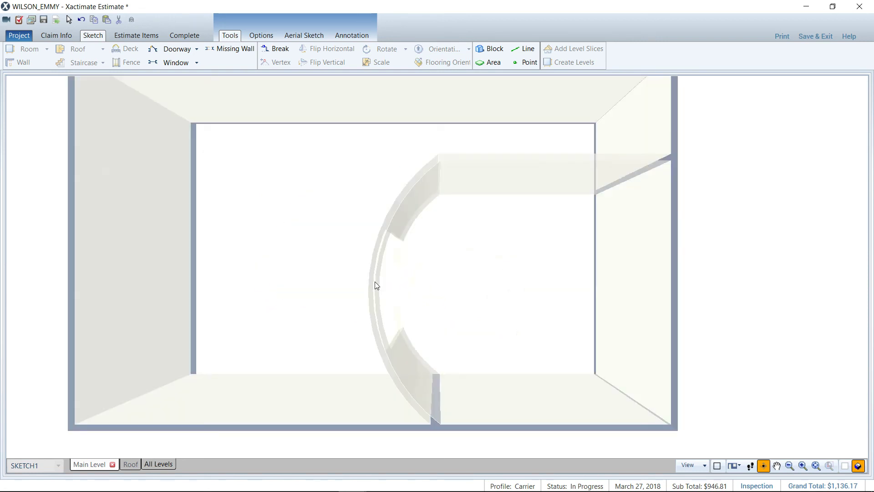
{"action": "key", "text": "Escape"}
{"action": "left_click", "coordinate": [406, 274]}
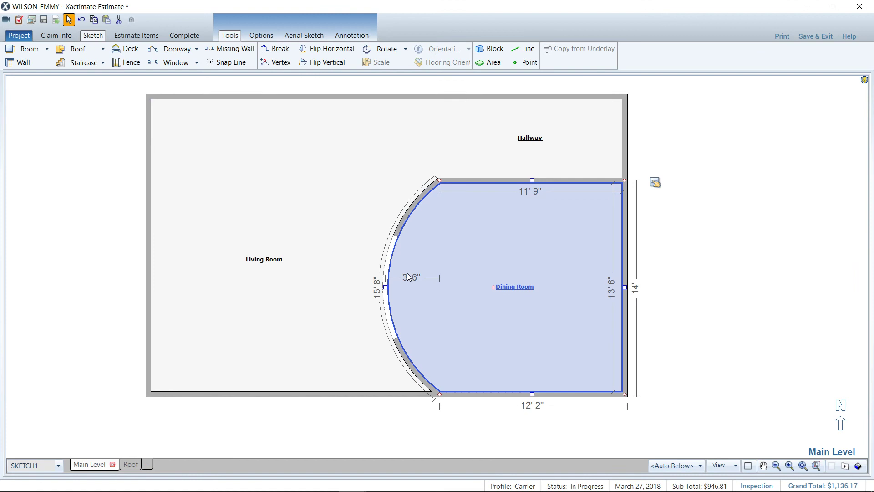
{"action": "key", "text": "ctrl+z"}
Step: Select the shared Living/Dining wall with its opening, deselect it, then select the Living Room
{"action": "left_click", "coordinate": [456, 234]}
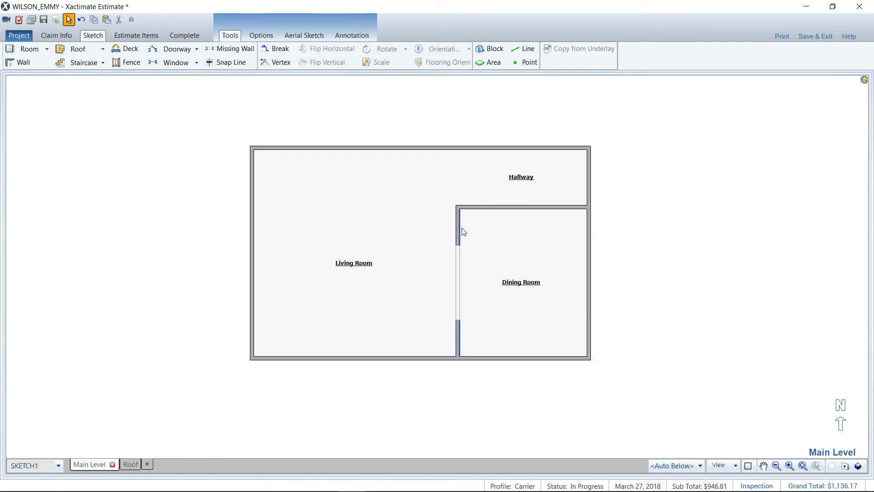
{"action": "left_click", "coordinate": [462, 231]}
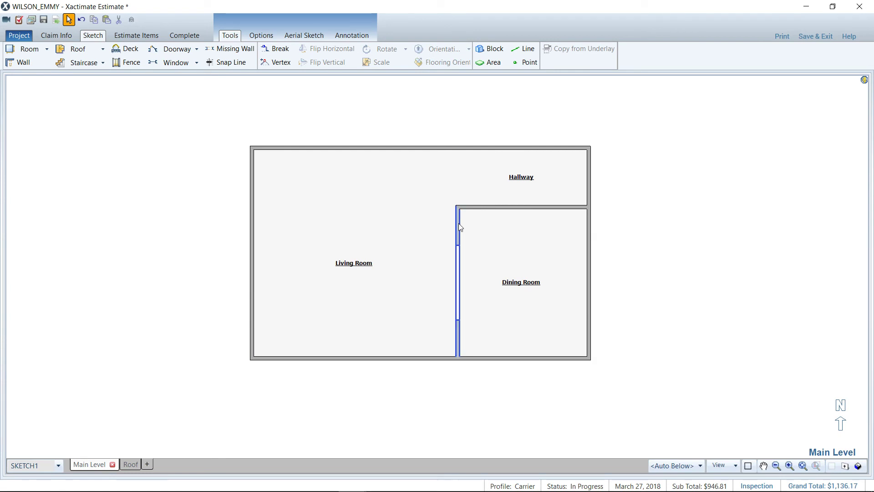
{"action": "left_click", "coordinate": [460, 226]}
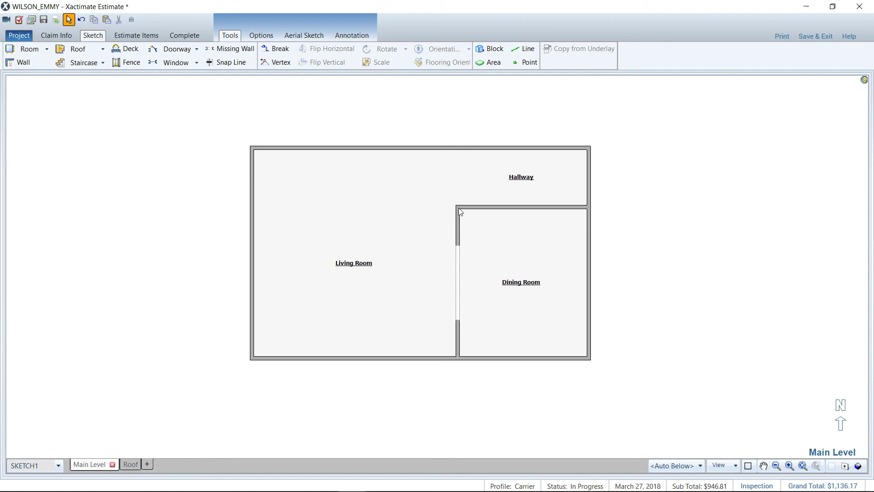
{"action": "scroll", "coordinate": [461, 227], "scroll_direction": "up", "scroll_amount": 2}
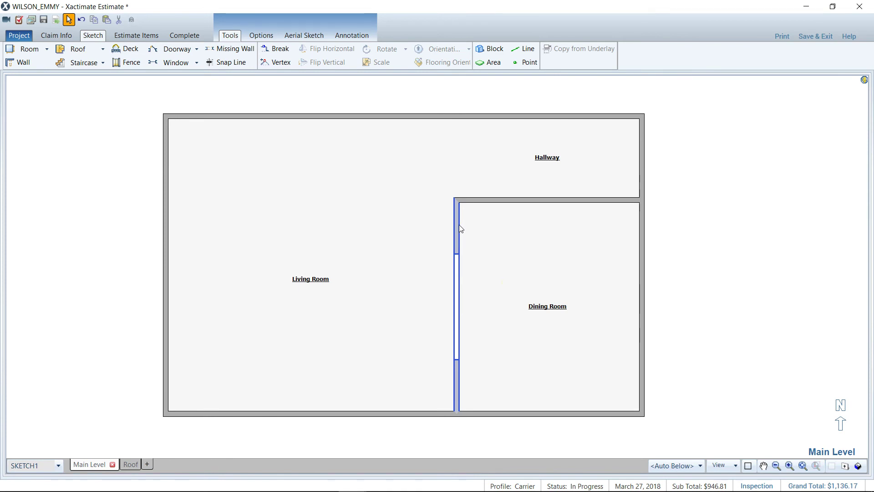
{"action": "left_click", "coordinate": [455, 235]}
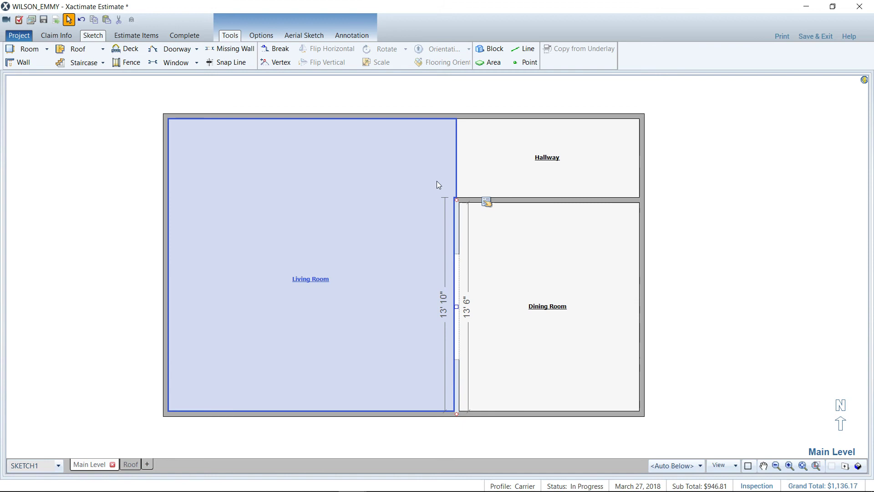
Step: Add a vertex near the top of the shared wall and pull the corner into a diagonal wall
{"action": "key", "text": "v"}
{"action": "left_click", "coordinate": [457, 225]}
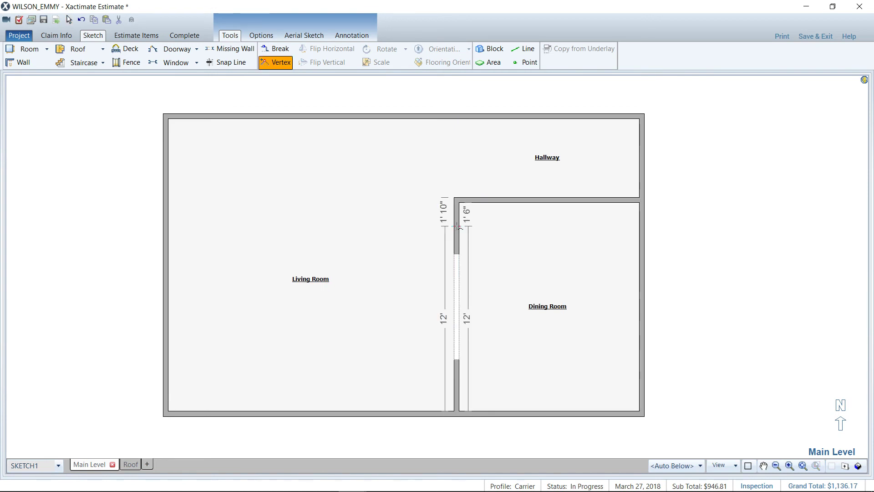
{"action": "left_click_drag", "start_coordinate": [457, 199], "coordinate": [484, 203]}
{"action": "scroll", "coordinate": [487, 218], "scroll_direction": "up", "scroll_amount": 4}
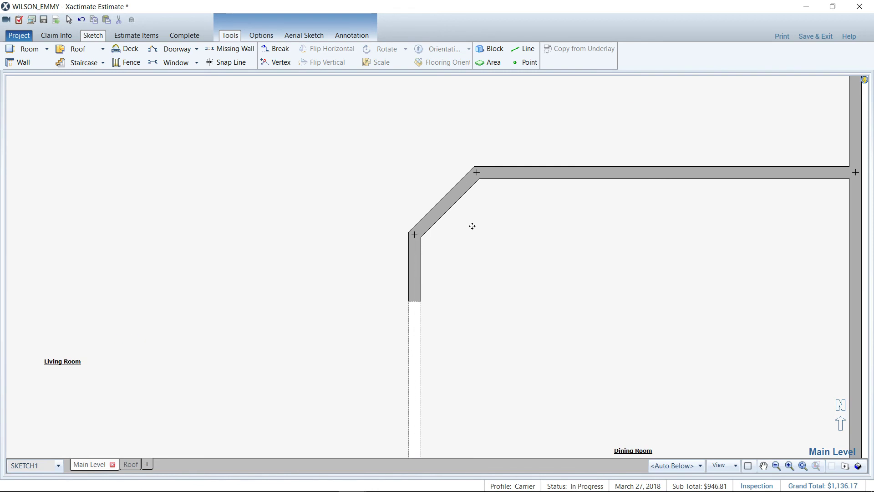
{"action": "key", "text": "Escape"}
{"action": "left_click", "coordinate": [451, 204]}
Step: Make diagonal wall W5 an arced wall with a 6" arc distance, then adjust its bow
{"action": "left_click", "coordinate": [451, 204]}
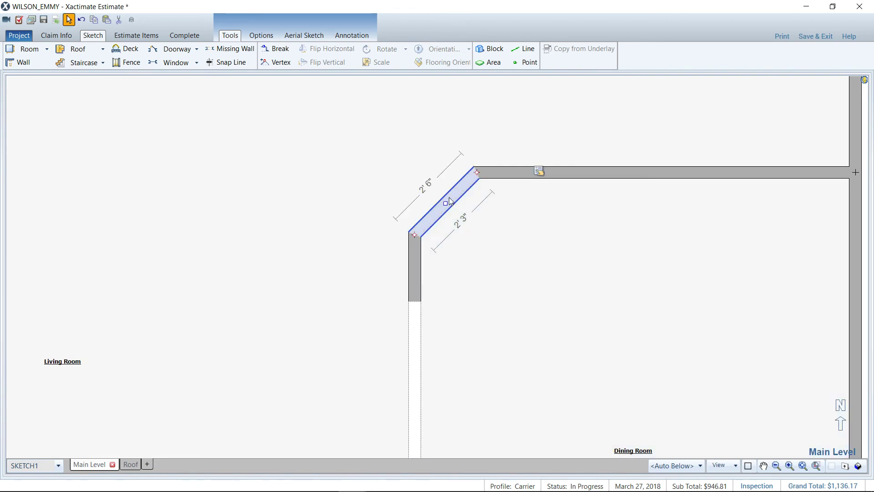
{"action": "left_click", "coordinate": [538, 172]}
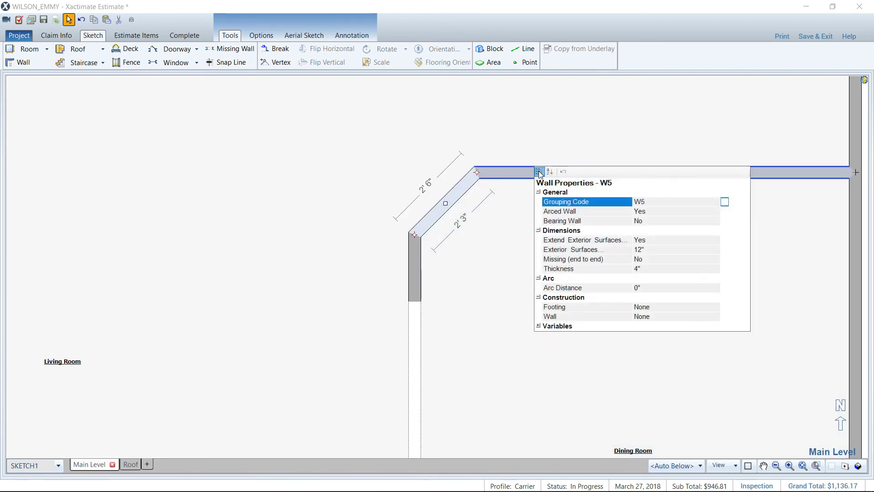
{"action": "left_click", "coordinate": [644, 212]}
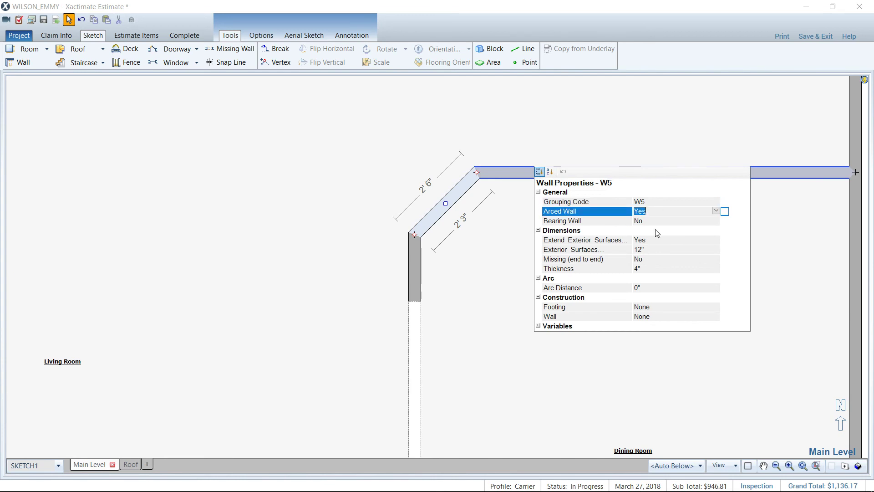
{"action": "left_click", "coordinate": [653, 287]}
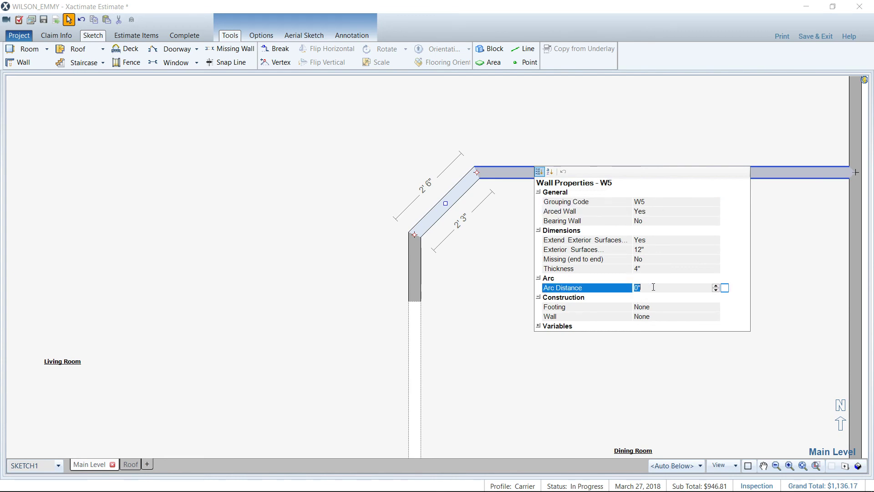
{"action": "type", "text": "6"}
{"action": "key", "text": "Return"}
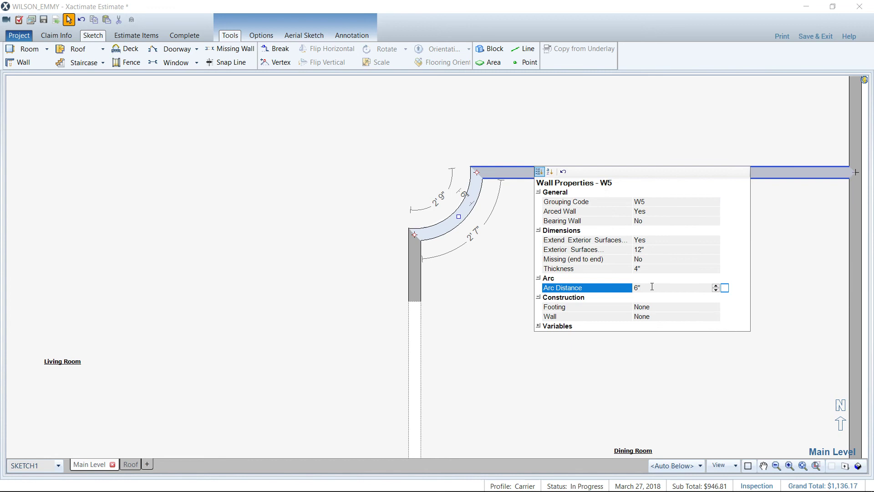
{"action": "left_click_drag", "start_coordinate": [460, 219], "coordinate": [425, 187]}
{"action": "left_click", "coordinate": [546, 321]}
{"action": "scroll", "coordinate": [547, 322], "scroll_direction": "down", "scroll_amount": 2}
{"action": "scroll", "coordinate": [546, 321], "scroll_direction": "down", "scroll_amount": 1}
{"action": "left_click", "coordinate": [402, 302]}
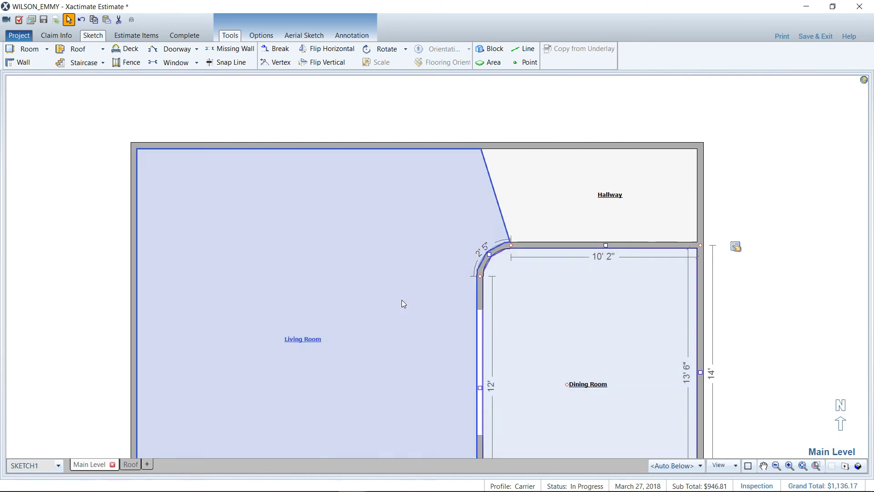
{"action": "key", "text": "F12"}
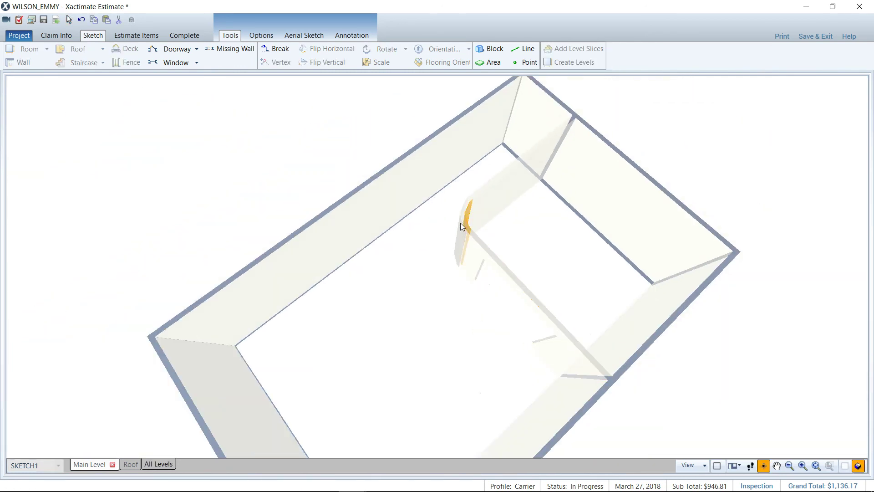
{"action": "left_click_drag", "start_coordinate": [446, 279], "coordinate": [391, 347]}
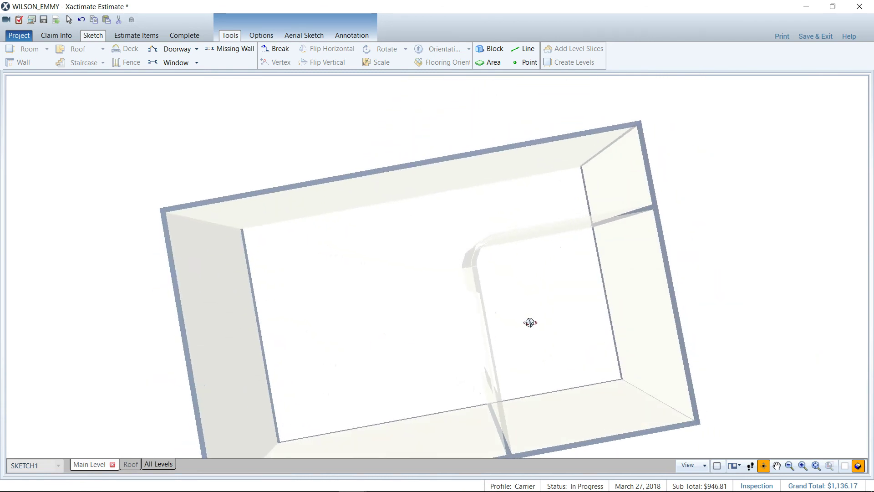
{"action": "key", "text": "Escape"}
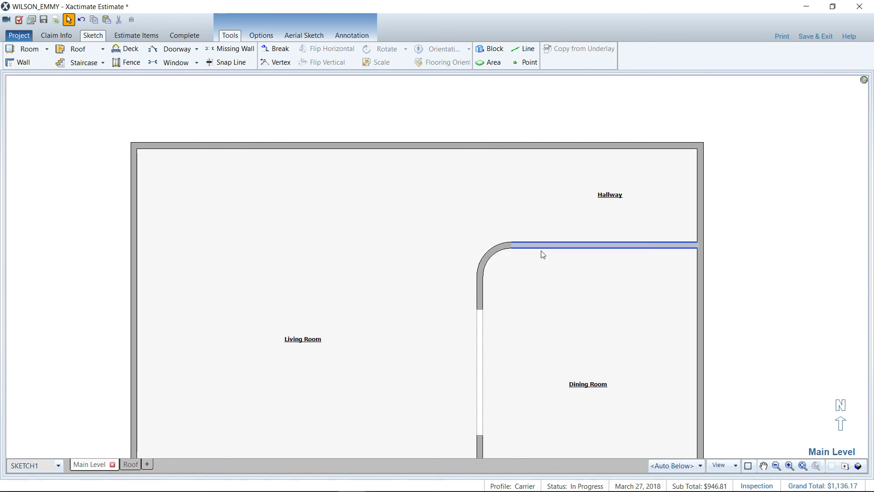
{"action": "scroll", "coordinate": [522, 329], "scroll_direction": "down", "scroll_amount": 2}
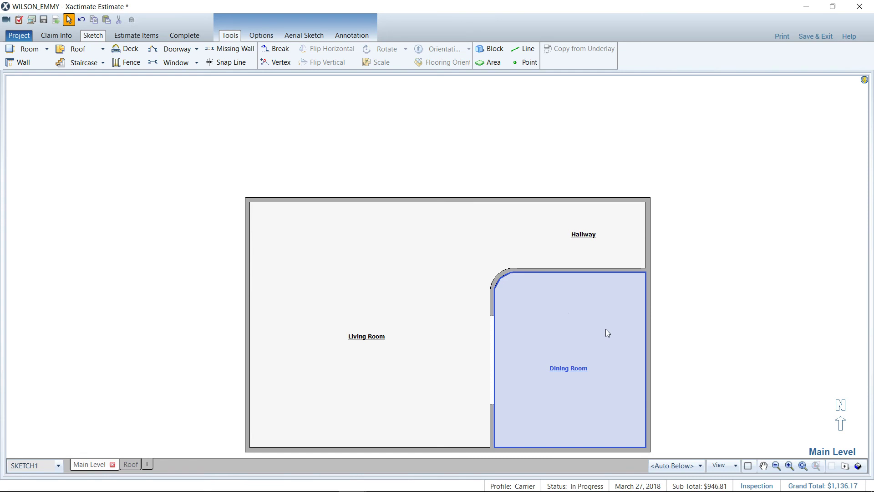
{"action": "left_click", "coordinate": [713, 333]}
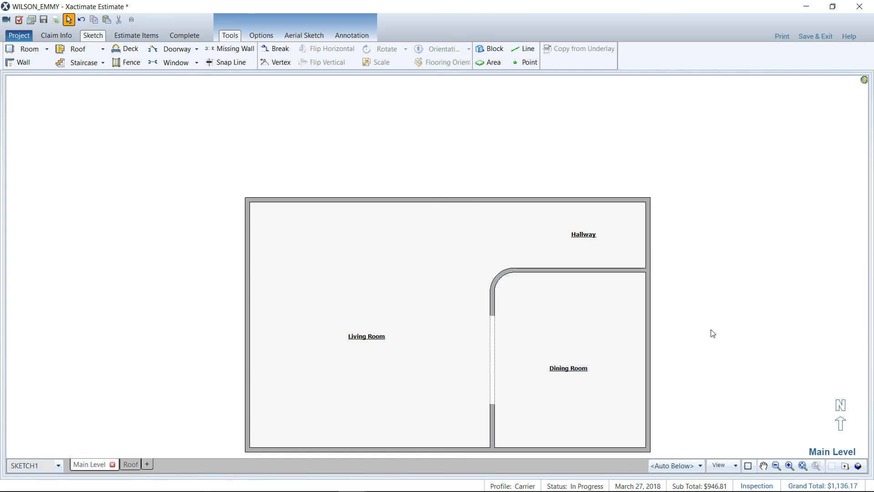